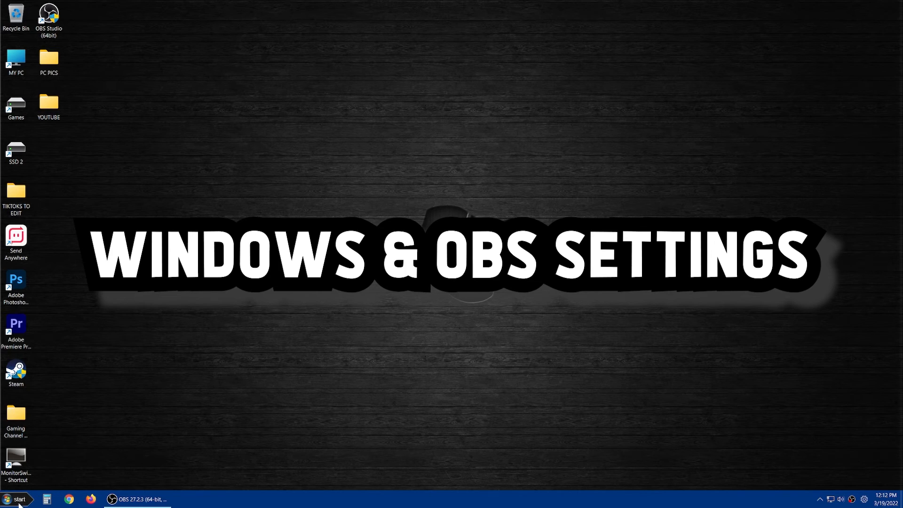
Step: Open Windows Settings and review the Game Mode setting and the default graphics settings
click(17, 499)
click(158, 362)
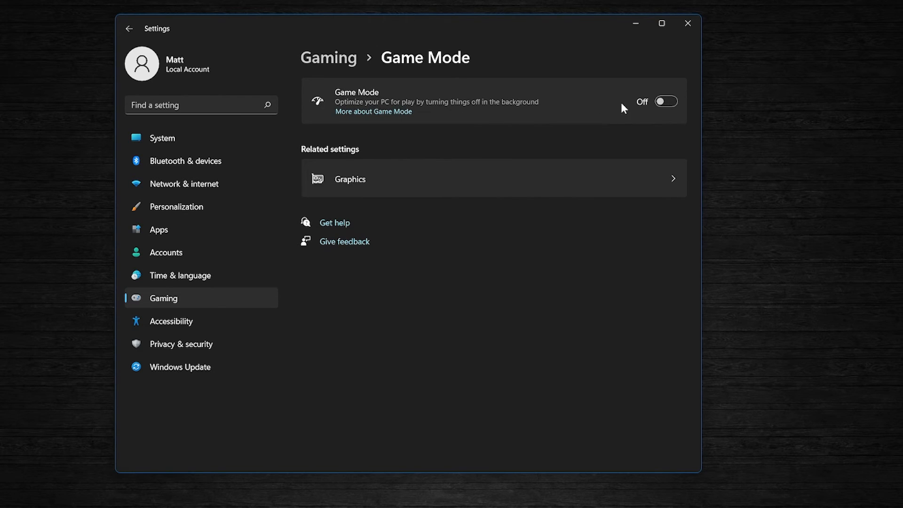
click(424, 179)
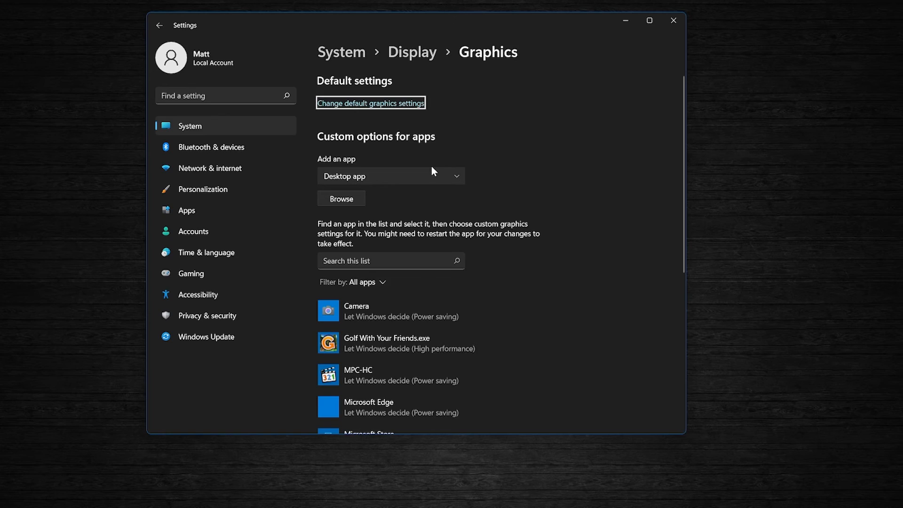
click(397, 103)
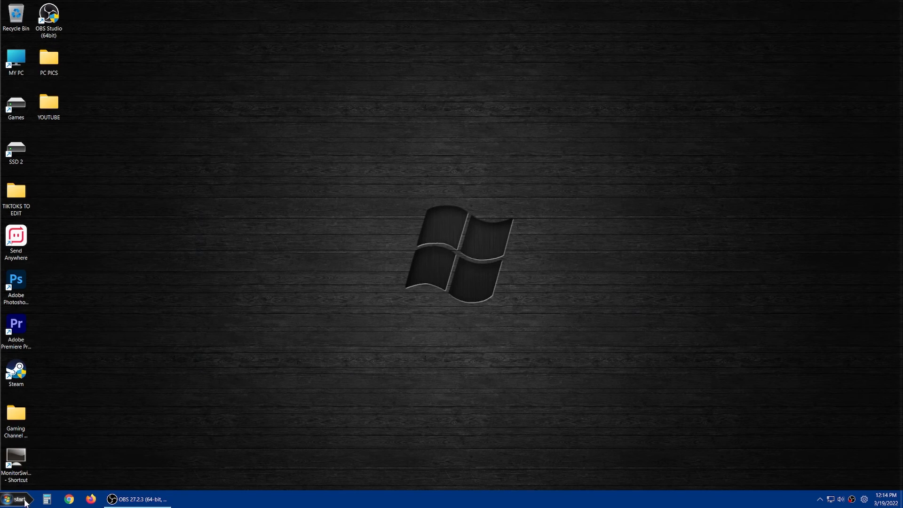
Step: Search Windows for "change power" and open the power plan selection
click(17, 499)
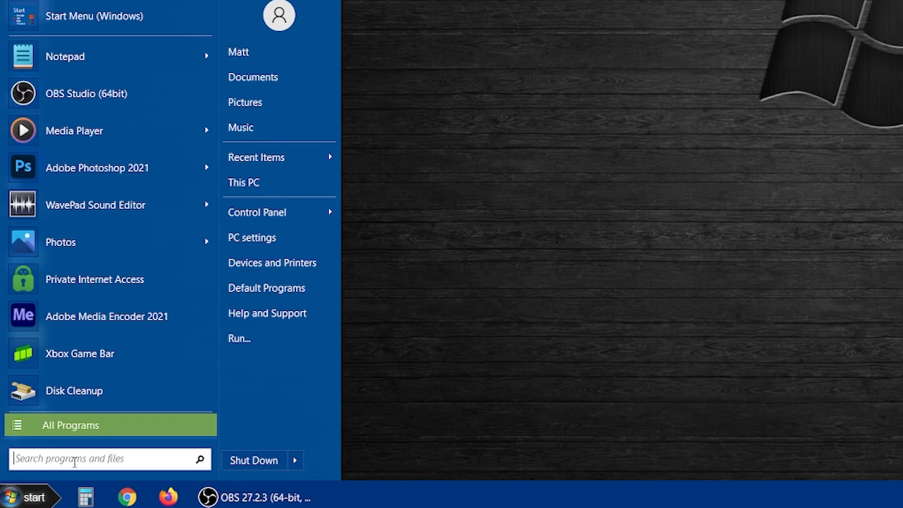
text(change power)
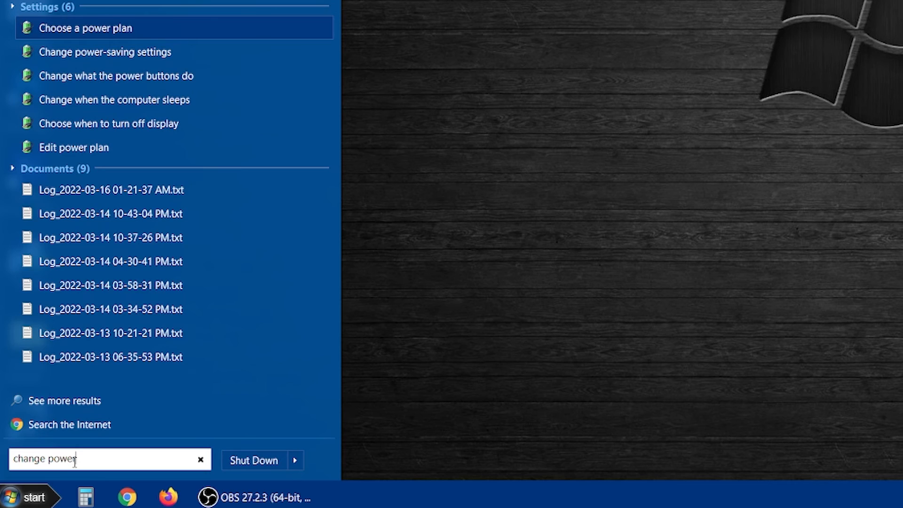
click(116, 30)
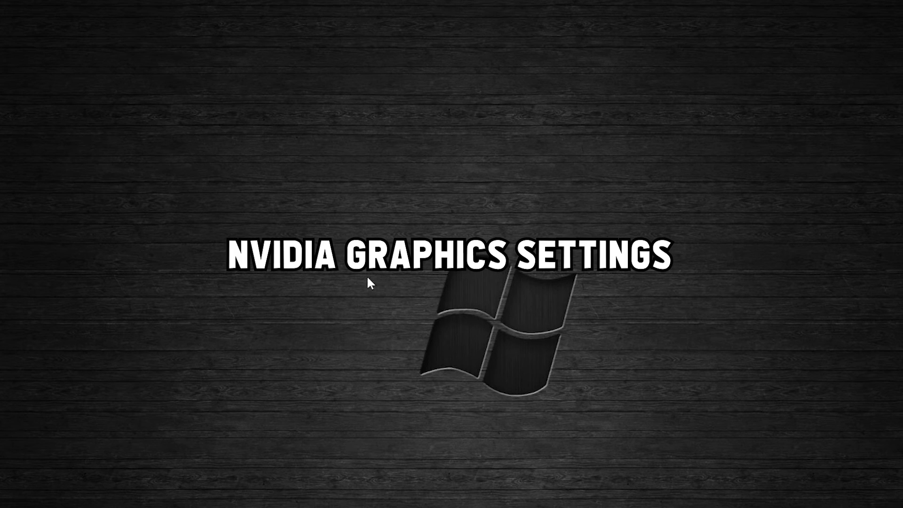
Step: Open the NVIDIA Control Panel and review its G-SYNC setup and multiple-display configuration
right_click(312, 242)
click(368, 340)
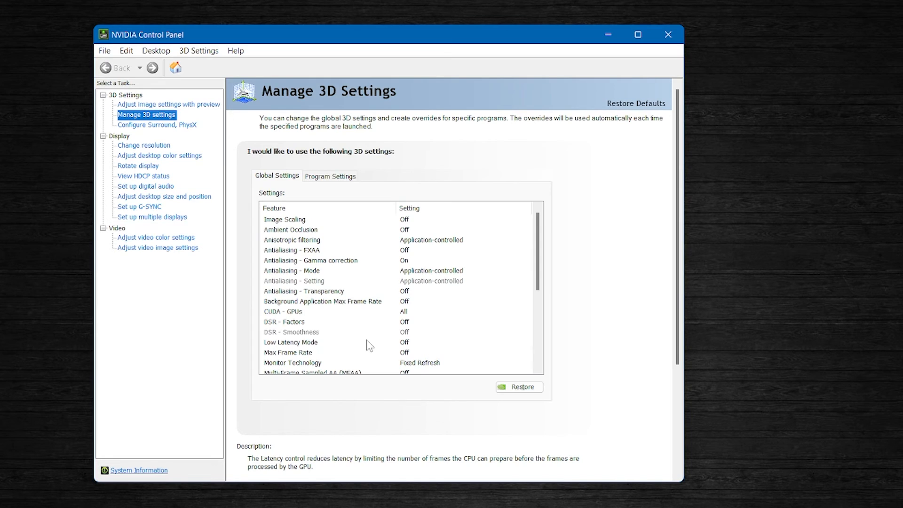
click(153, 207)
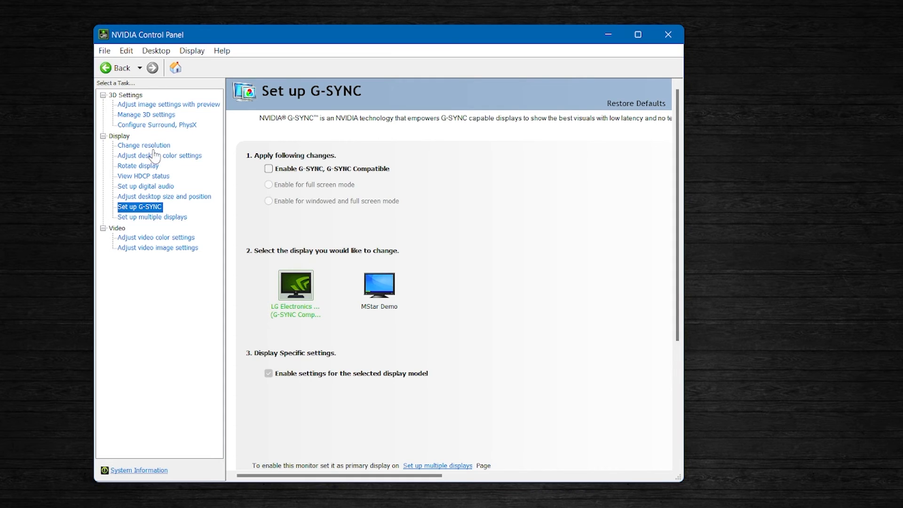
click(157, 217)
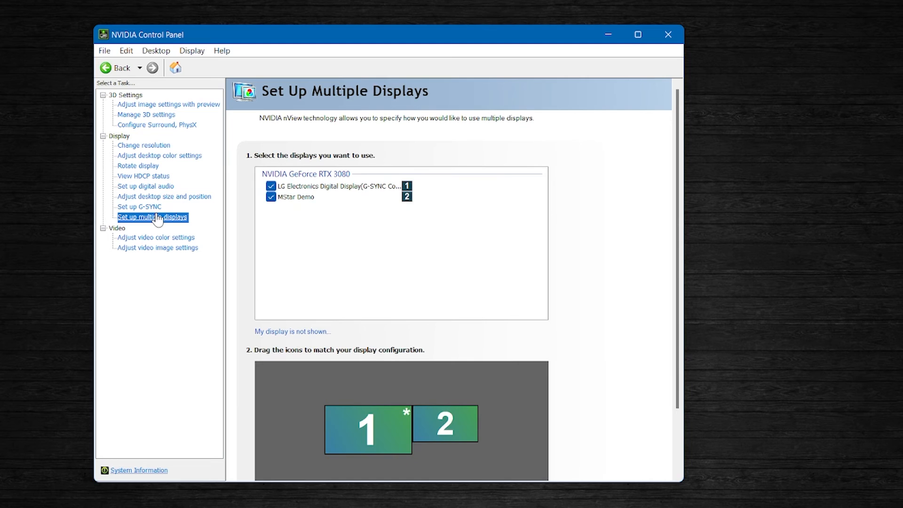
scroll(609, 286, down, 1)
scroll(613, 292, down, 2)
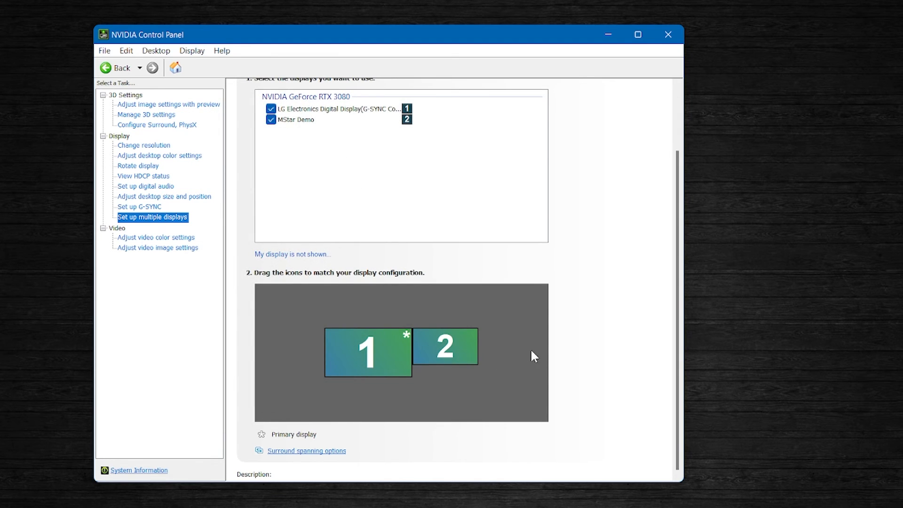
scroll(630, 323, up, 3)
Step: Review the Monitor Technology choices in the global 3D settings, keeping Fixed Refresh selected
click(163, 116)
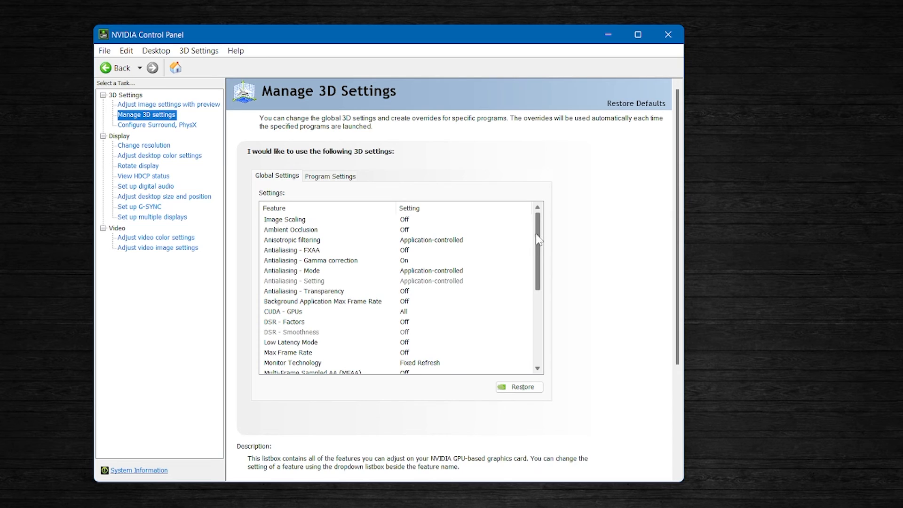
drag(540, 236, 544, 289)
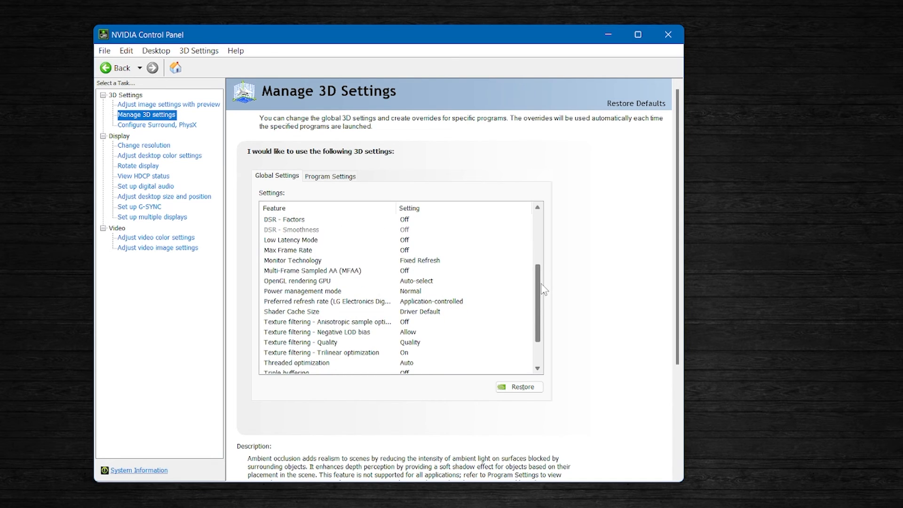
click(431, 264)
click(431, 263)
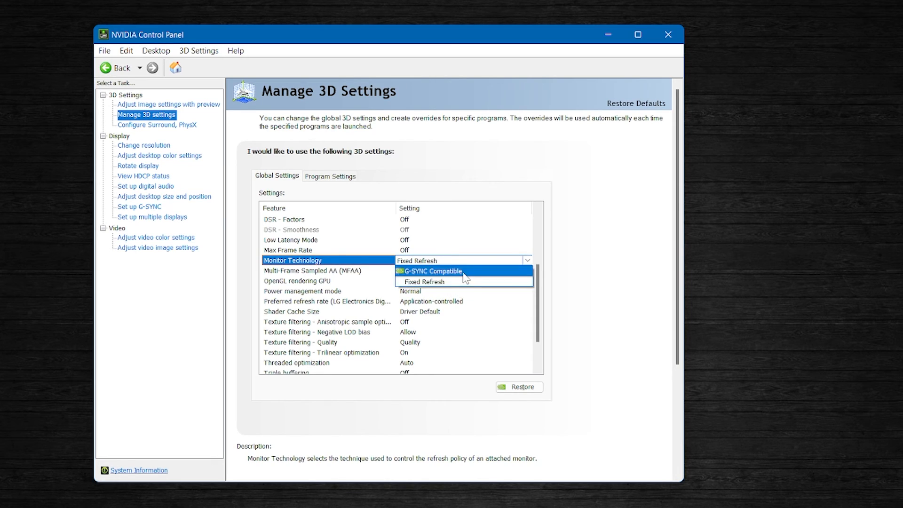
click(598, 303)
Step: Review the Power management mode choices in the global 3D settings, keeping Normal selected
scroll(447, 290, down, 1)
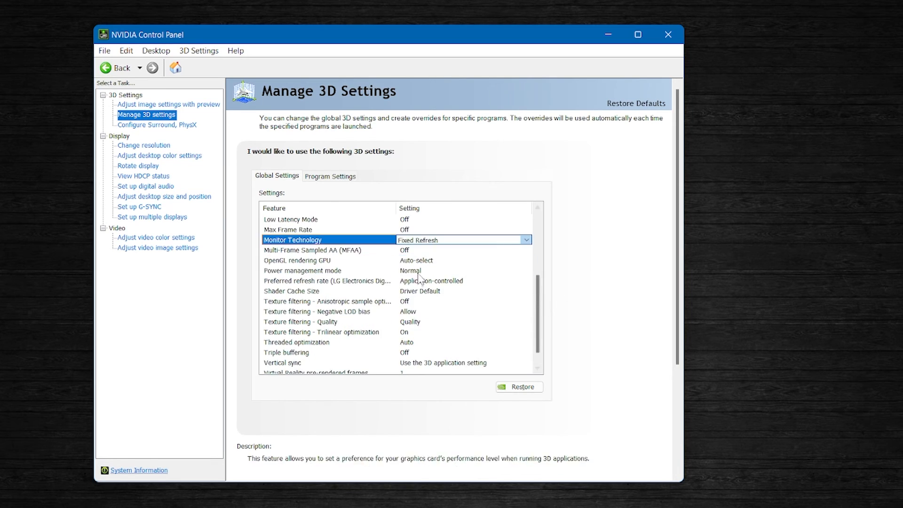
click(414, 273)
click(443, 272)
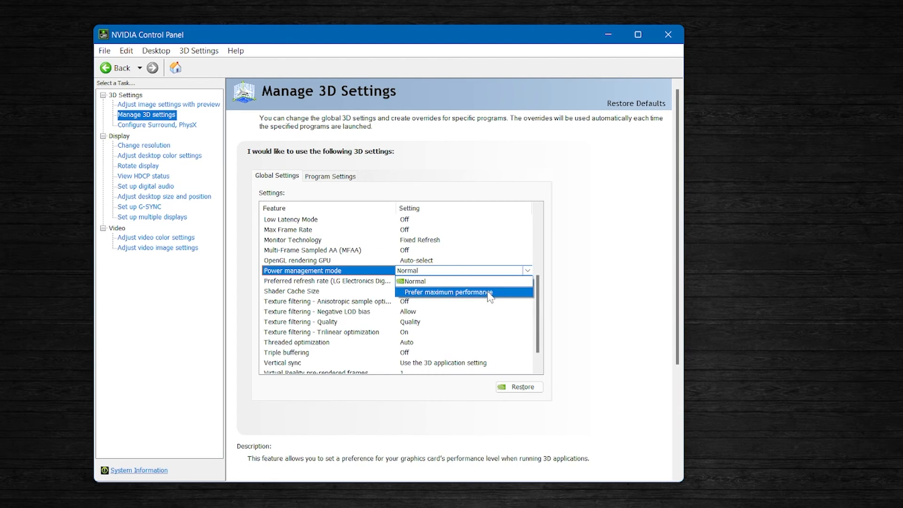
click(596, 301)
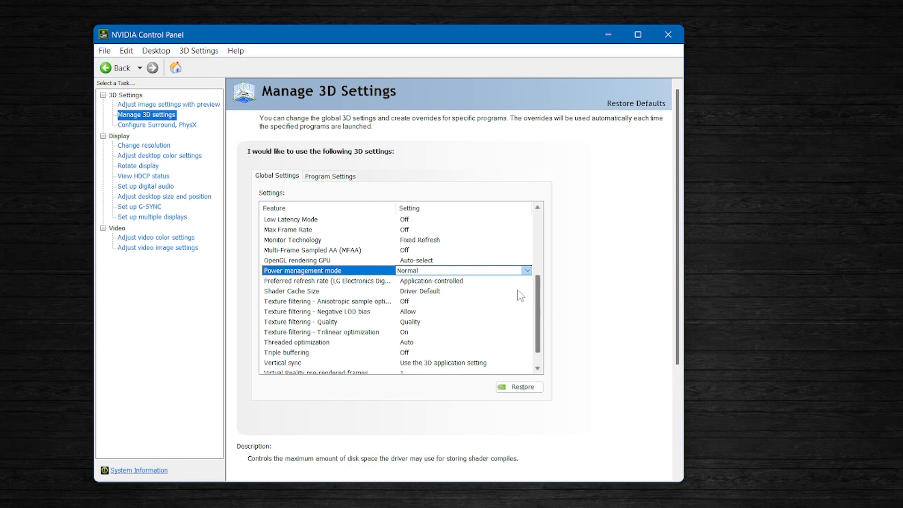
Step: Open the Vertical sync choices in the global 3D settings
scroll(527, 282, down, 1)
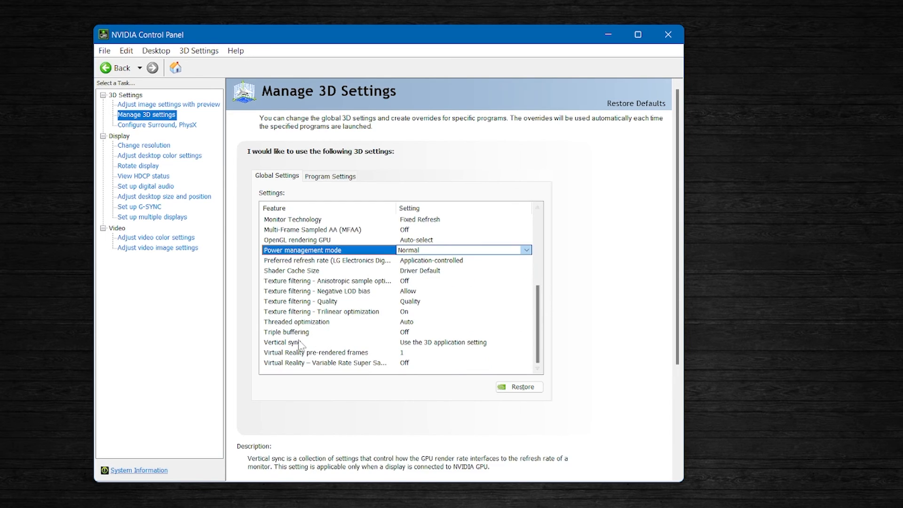
click(427, 343)
click(427, 343)
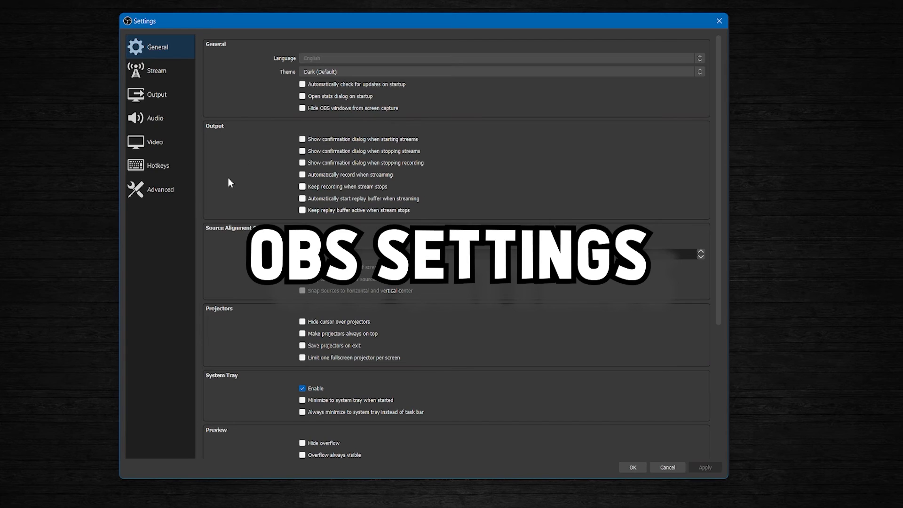
Step: Switch to the OBS settings and review the Video, Advanced and Output pages, including the Process Priority choices
click(159, 143)
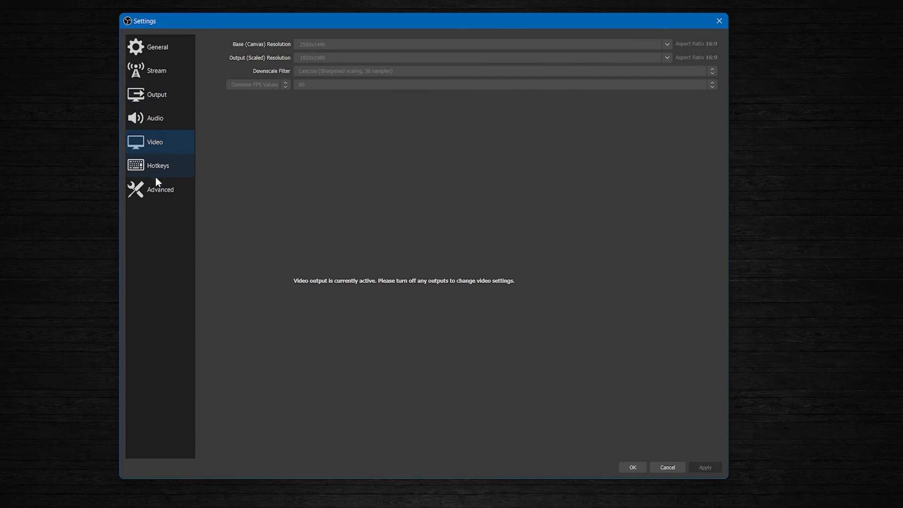
click(158, 188)
click(348, 59)
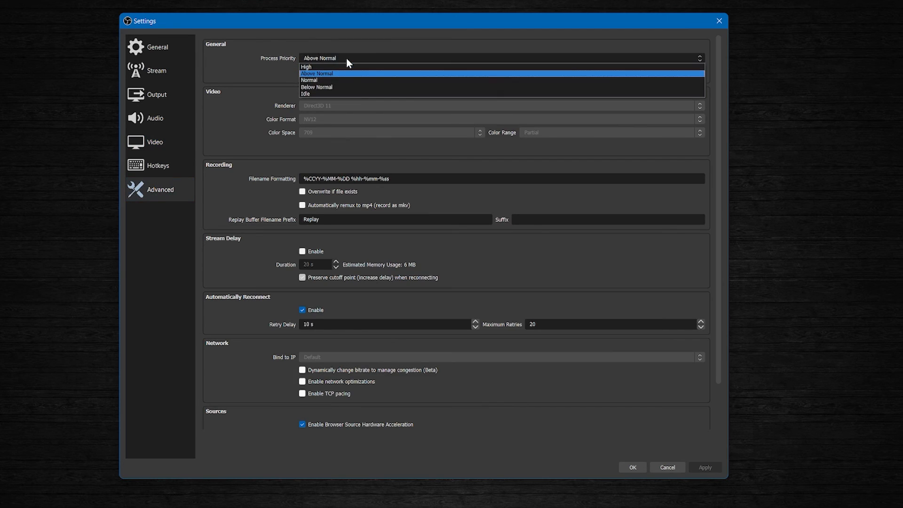
click(345, 38)
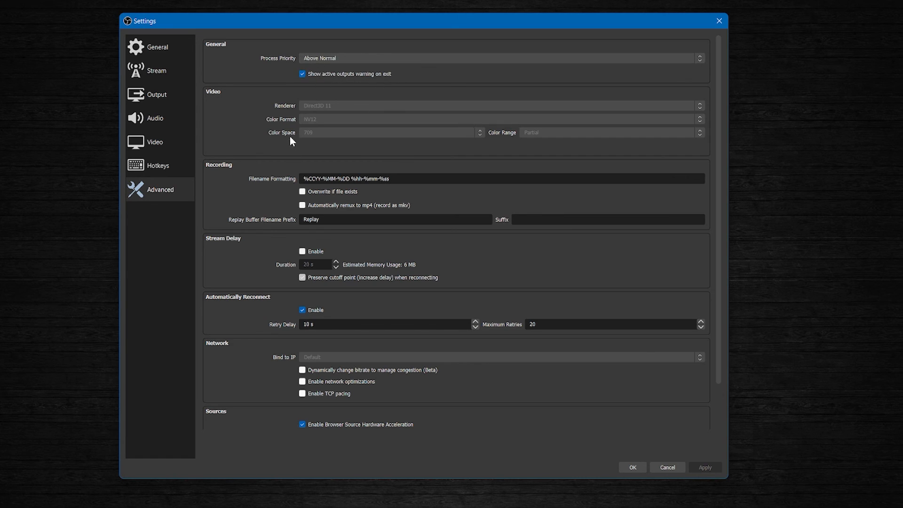
click(160, 95)
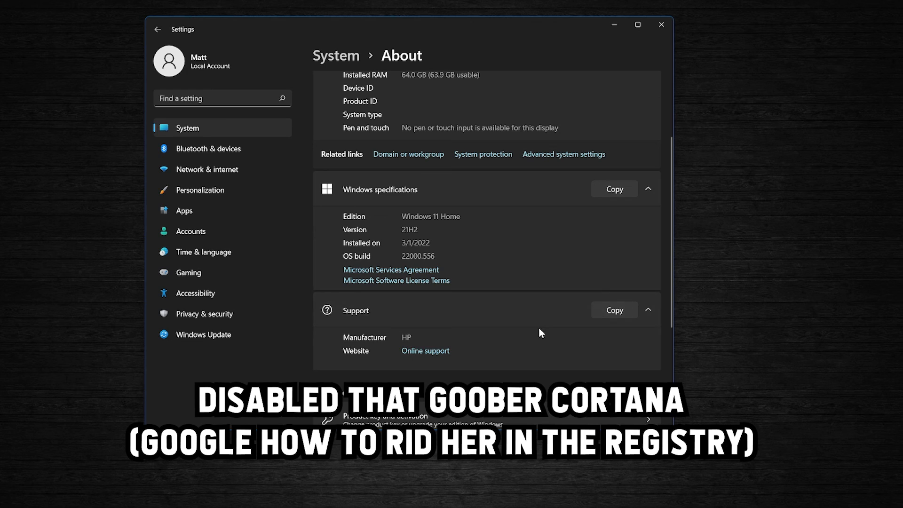
scroll(528, 309, down, 3)
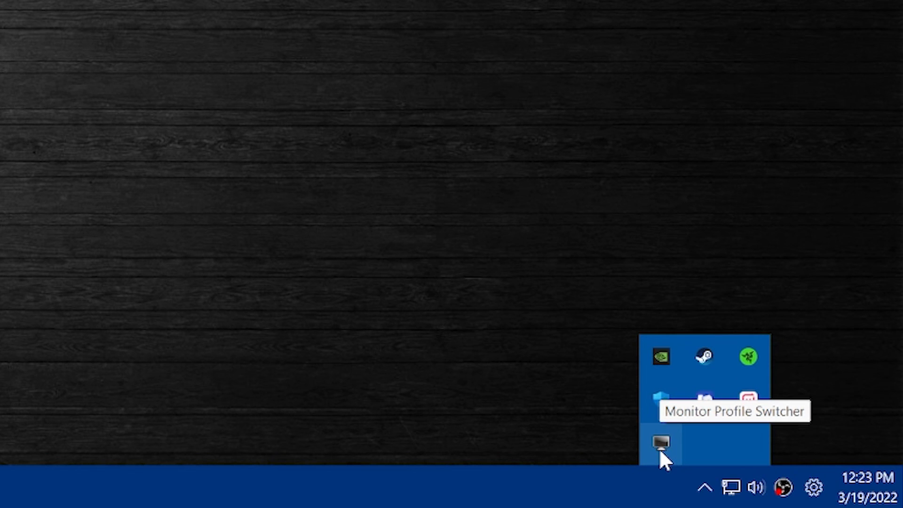
Step: Load the 144HZ Normal monitor profile with Monitor Profile Switcher
right_click(660, 453)
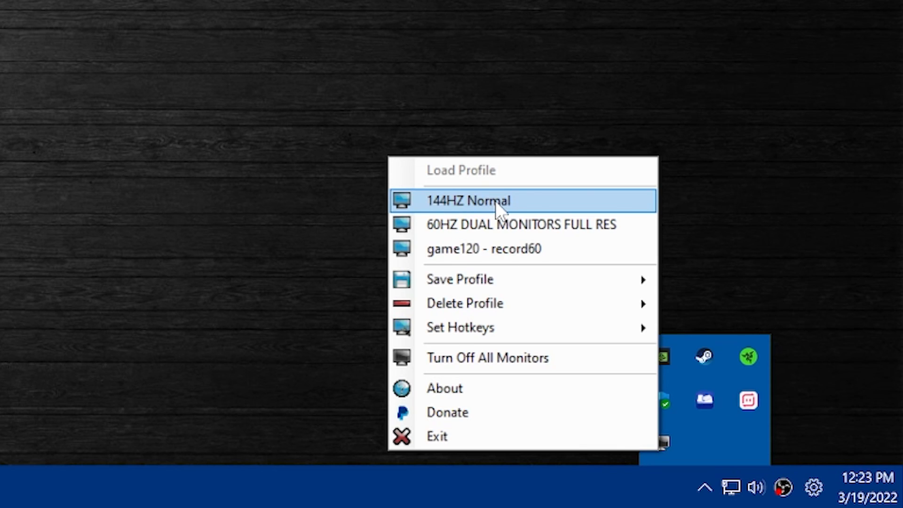
click(496, 201)
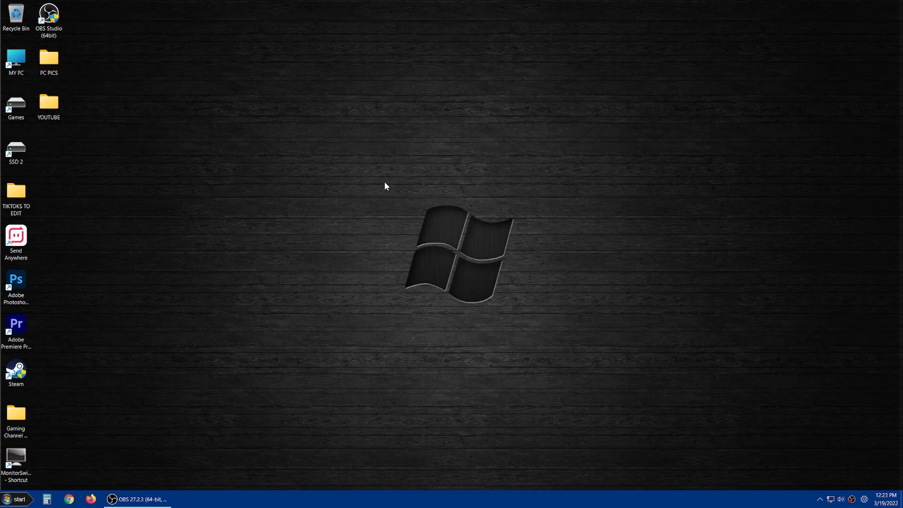